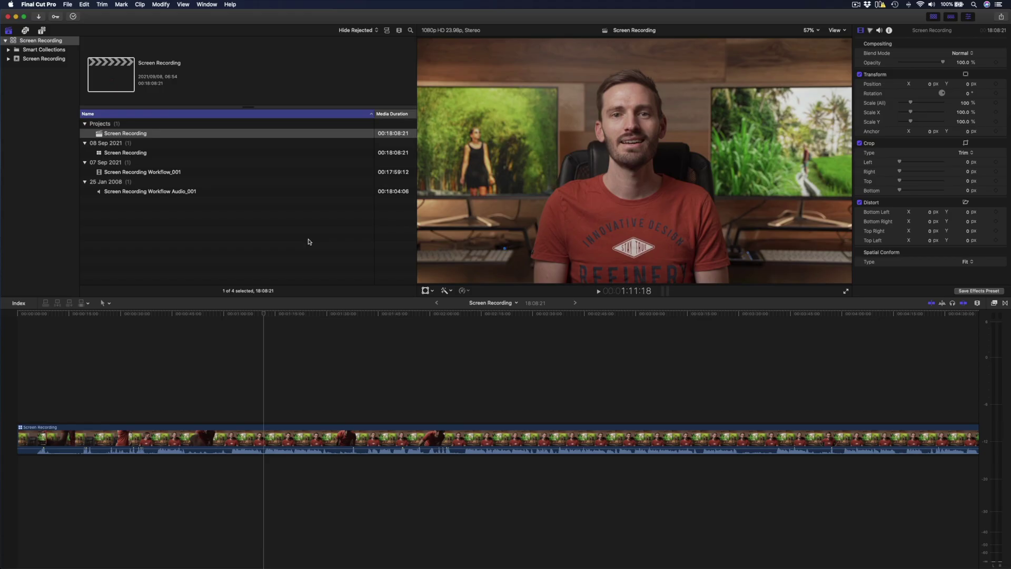
Step: Launch QuickTime Player from Spotlight search
{"action": "key", "text": "cmd+space"}
{"action": "type", "text": "quick"}
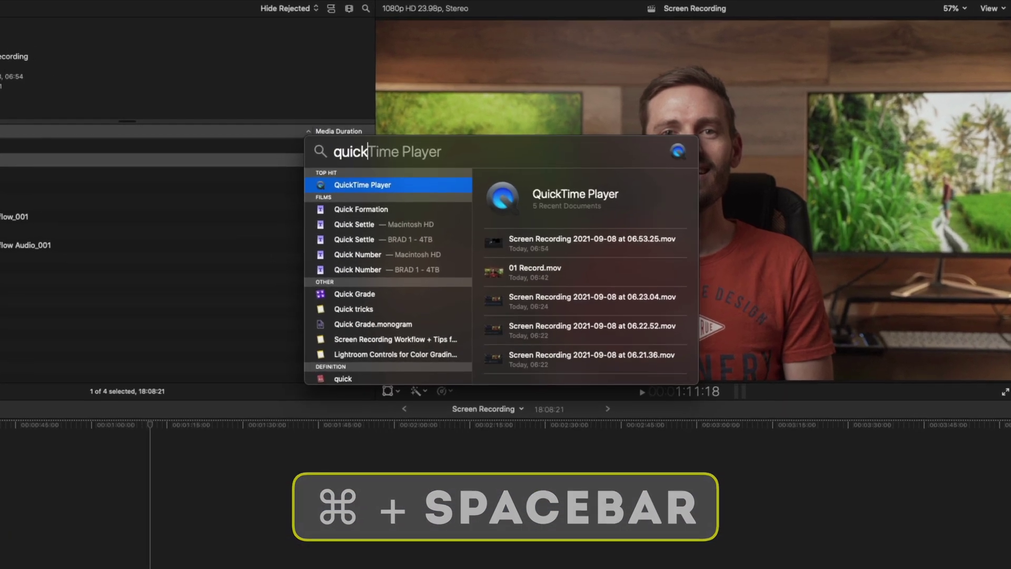
{"action": "key", "text": "Return"}
Step: Start a new screen recording of the entire screen and show its recording options
{"action": "key", "text": "ctrl+super+n"}
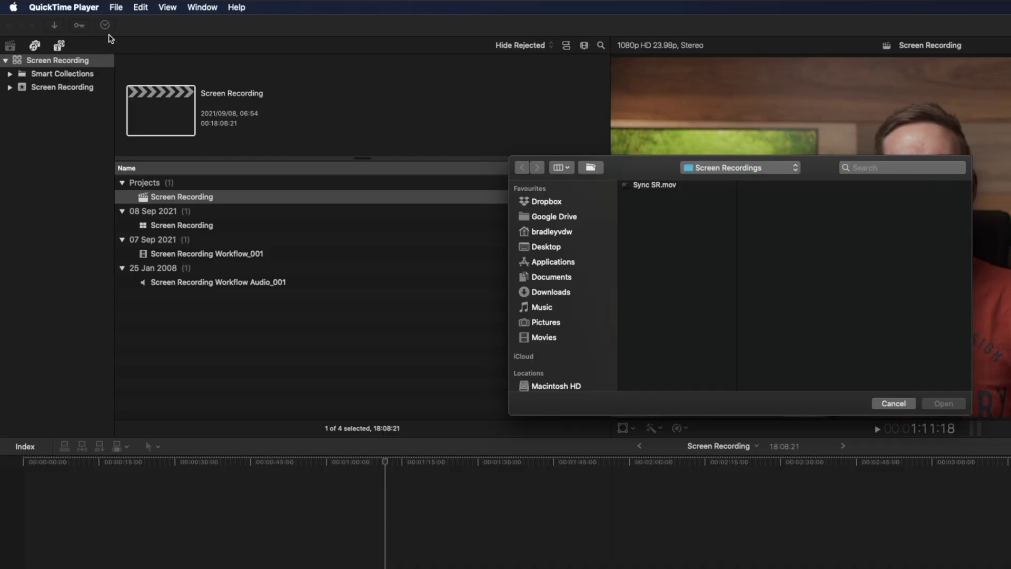
{"action": "left_click", "coordinate": [113, 8]}
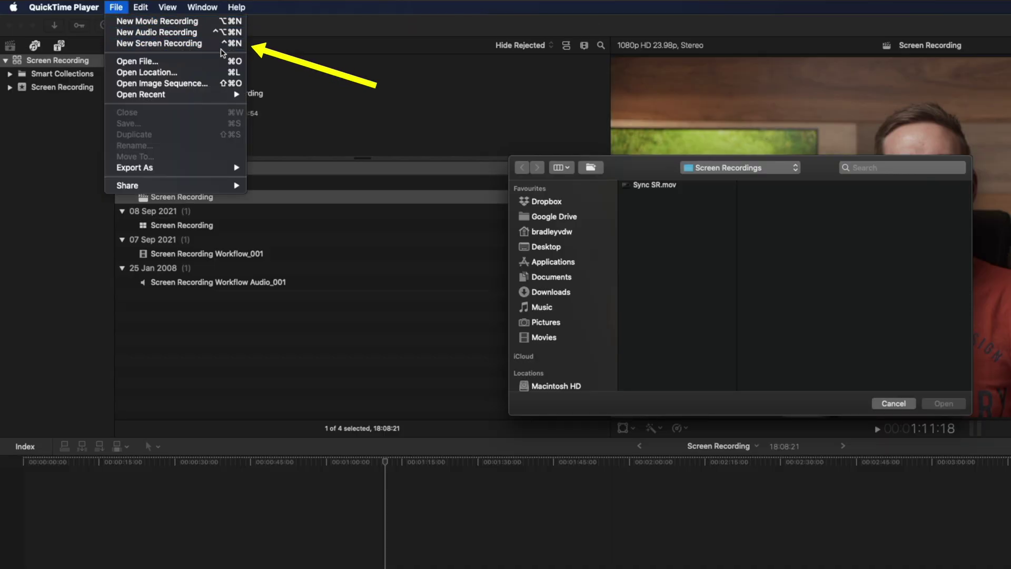
{"action": "left_click", "coordinate": [224, 49]}
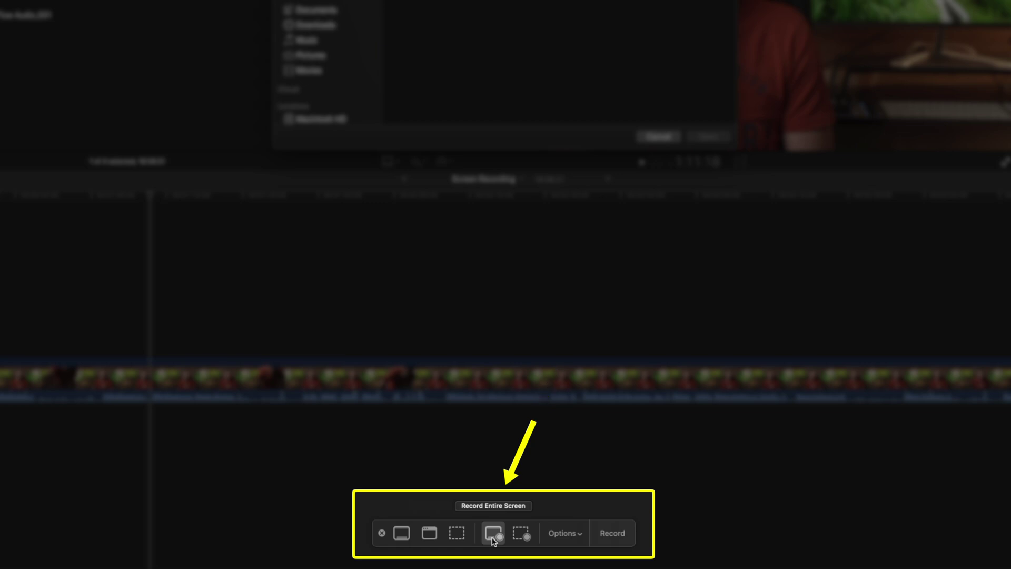
{"action": "left_click", "coordinate": [554, 535]}
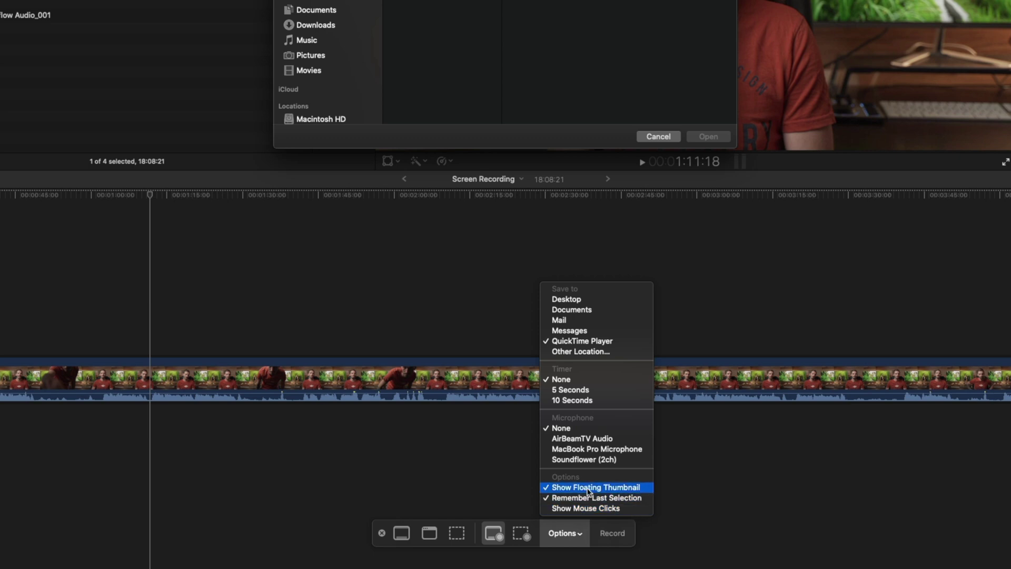
Step: Set the microphone to None and record a short capture of the entire screen
{"action": "left_click", "coordinate": [615, 449]}
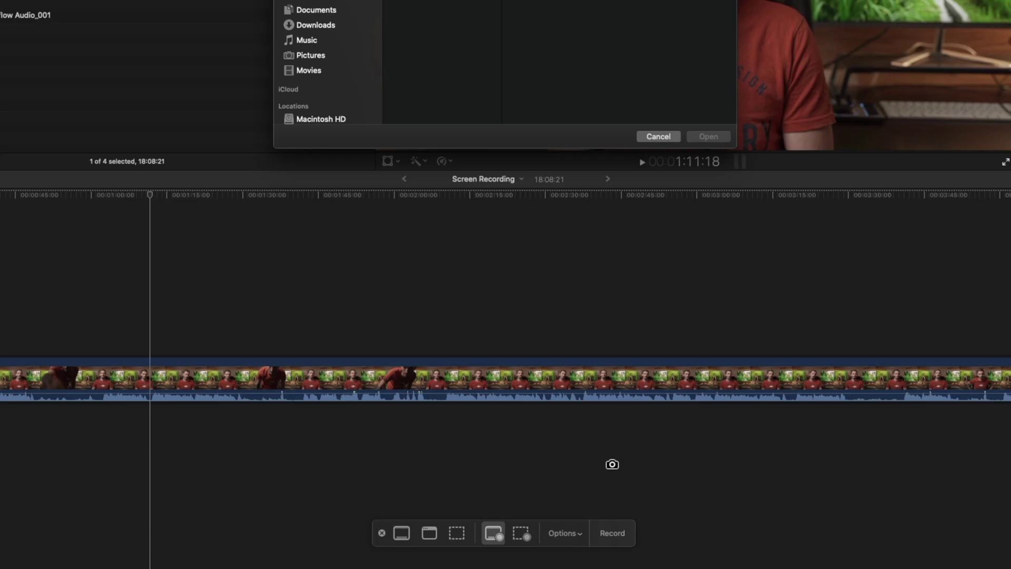
{"action": "left_click", "coordinate": [575, 532]}
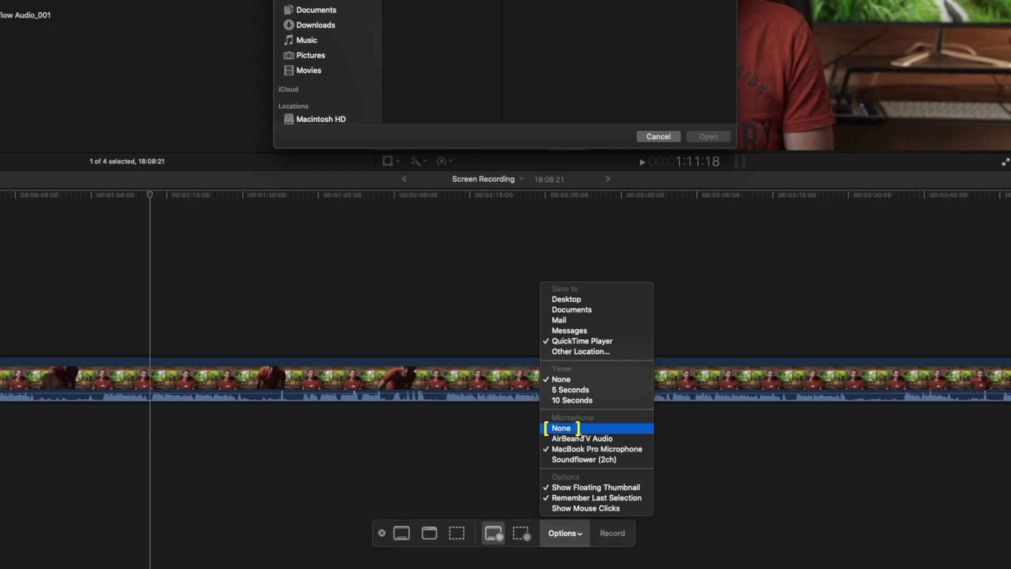
{"action": "left_click", "coordinate": [625, 429]}
{"action": "left_click", "coordinate": [611, 533]}
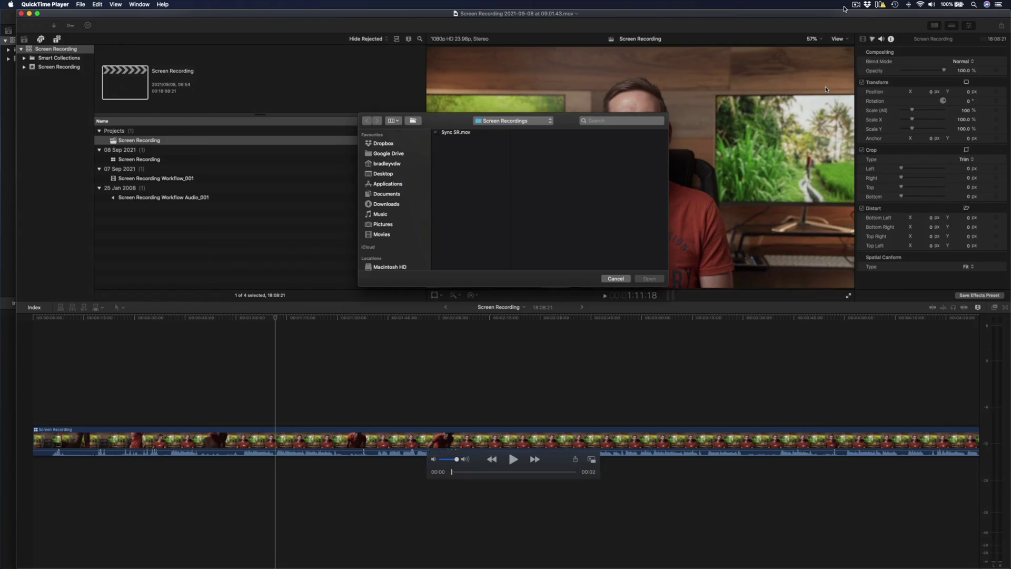
Step: View the Export As resolution choices, then import both recorded files into the Final Cut Pro event
{"action": "left_click", "coordinate": [84, 6]}
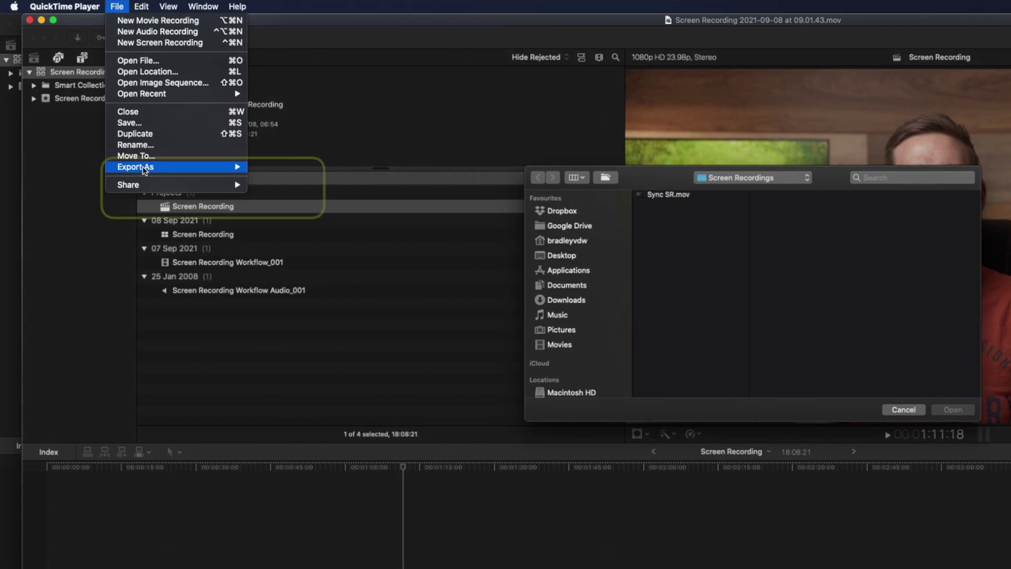
{"action": "mouse_move", "coordinate": [173, 165]}
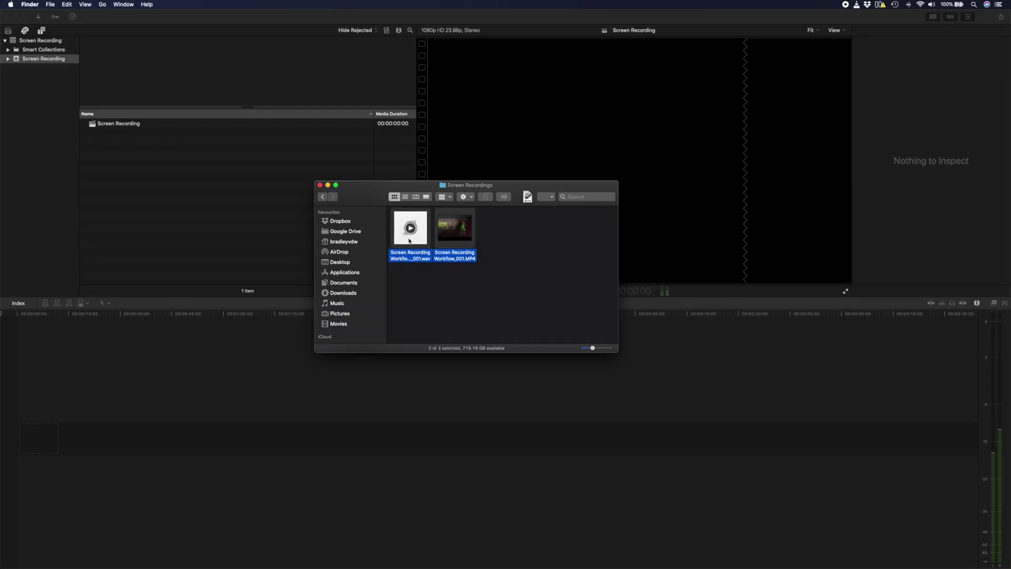
{"action": "left_click_drag", "start_coordinate": [410, 240], "coordinate": [223, 206]}
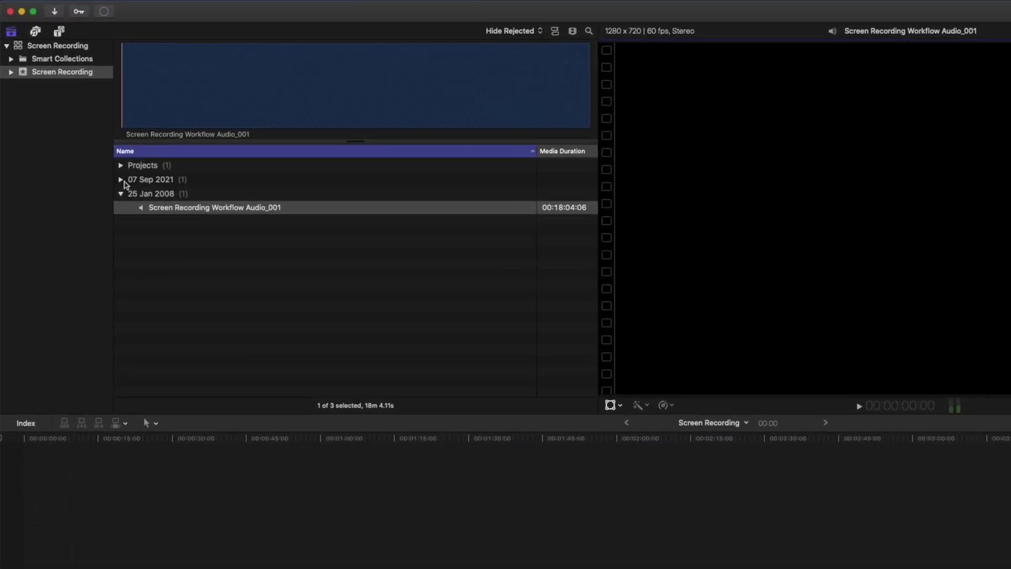
Step: Combine Screen Recording Workflow_001 and its separate audio into an audio-synced multicam clip named 'Screen Recording'
{"action": "left_click", "coordinate": [121, 179]}
{"action": "left_click", "coordinate": [120, 165]}
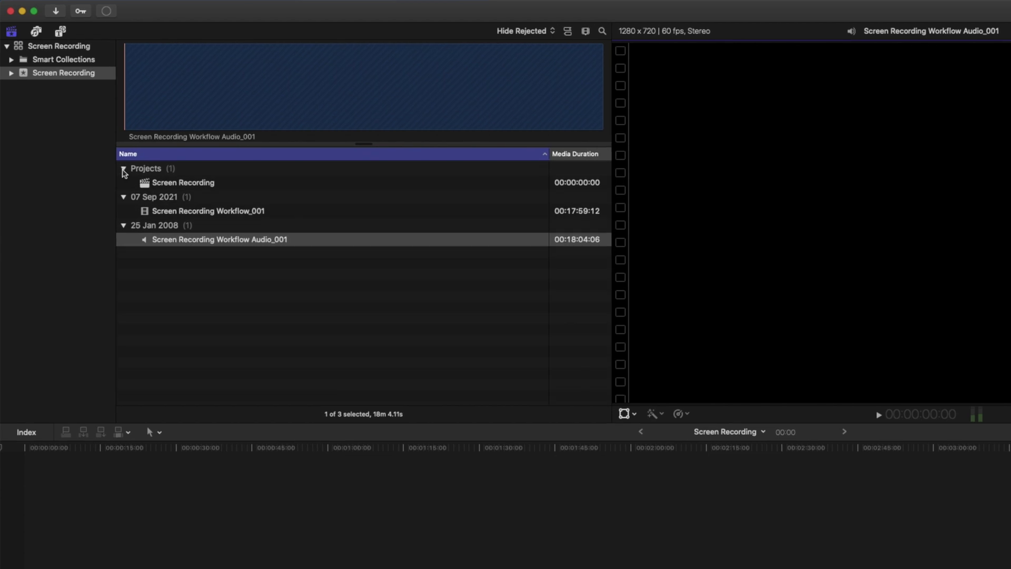
{"action": "left_click", "coordinate": [158, 207]}
{"action": "left_click", "coordinate": [176, 239], "text": "super"}
{"action": "right_click", "coordinate": [176, 240]}
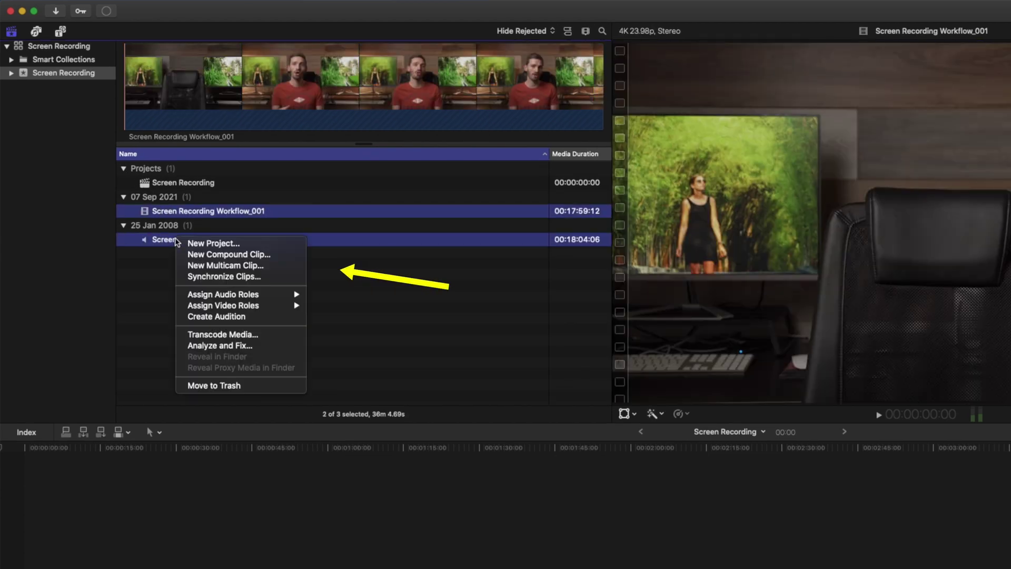
{"action": "left_click", "coordinate": [227, 266]}
{"action": "type", "text": "S"}
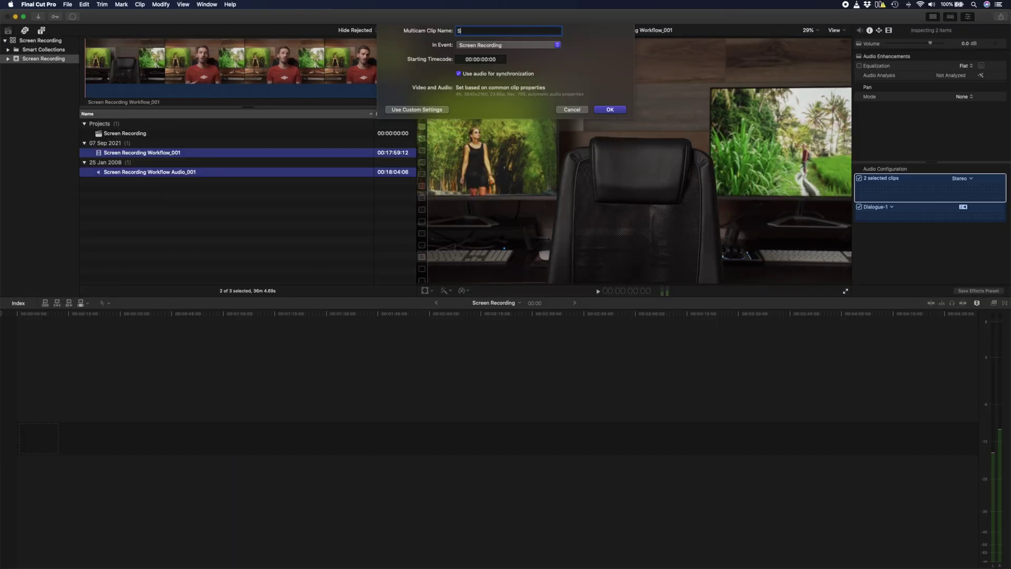
{"action": "type", "text": "creen Recording"}
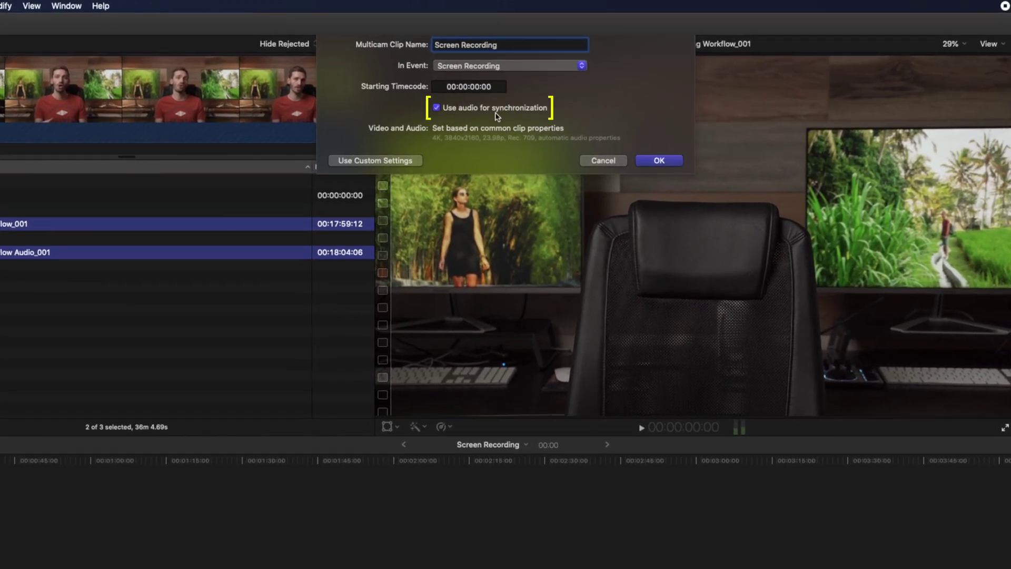
{"action": "left_click", "coordinate": [657, 161]}
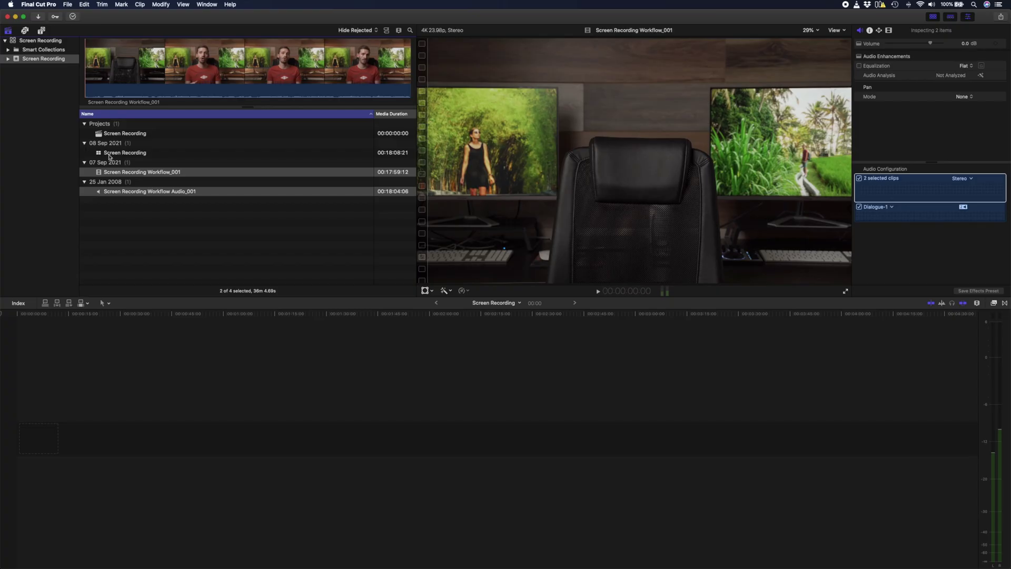
Step: Place the Screen Recording multicam clip in the timeline and check its active video and audio angles
{"action": "left_click_drag", "start_coordinate": [109, 156], "coordinate": [33, 439]}
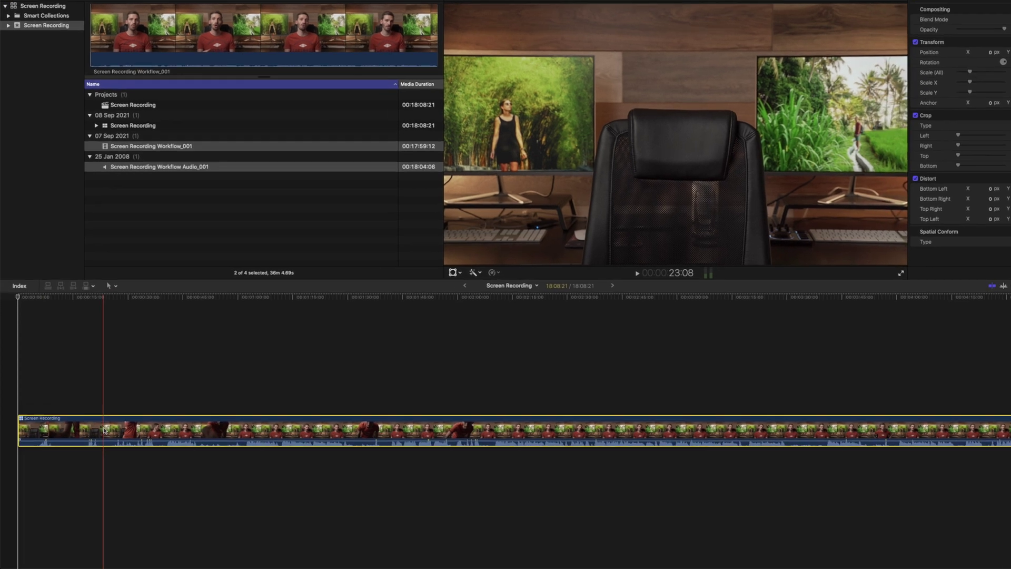
{"action": "right_click", "coordinate": [98, 438]}
{"action": "mouse_move", "coordinate": [168, 346]}
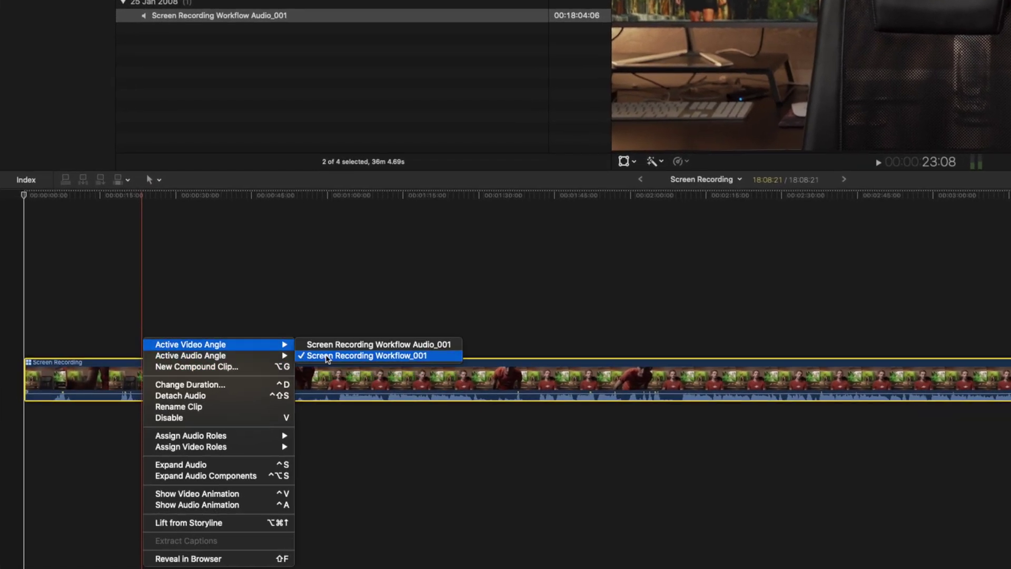
{"action": "mouse_move", "coordinate": [254, 361]}
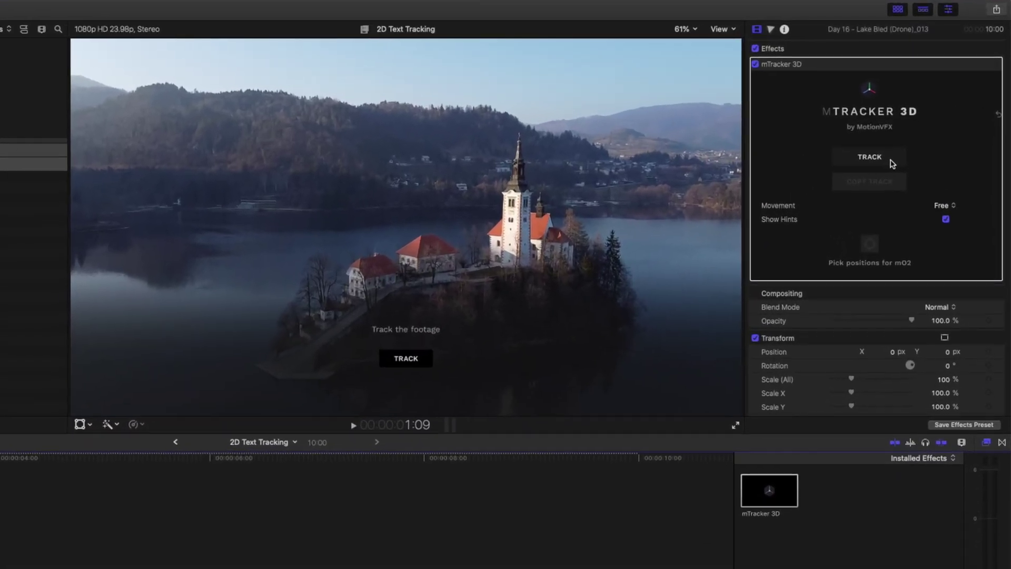
Step: Start mTracker 3D tracking on the Lake Bled drone shot
{"action": "left_click", "coordinate": [928, 121]}
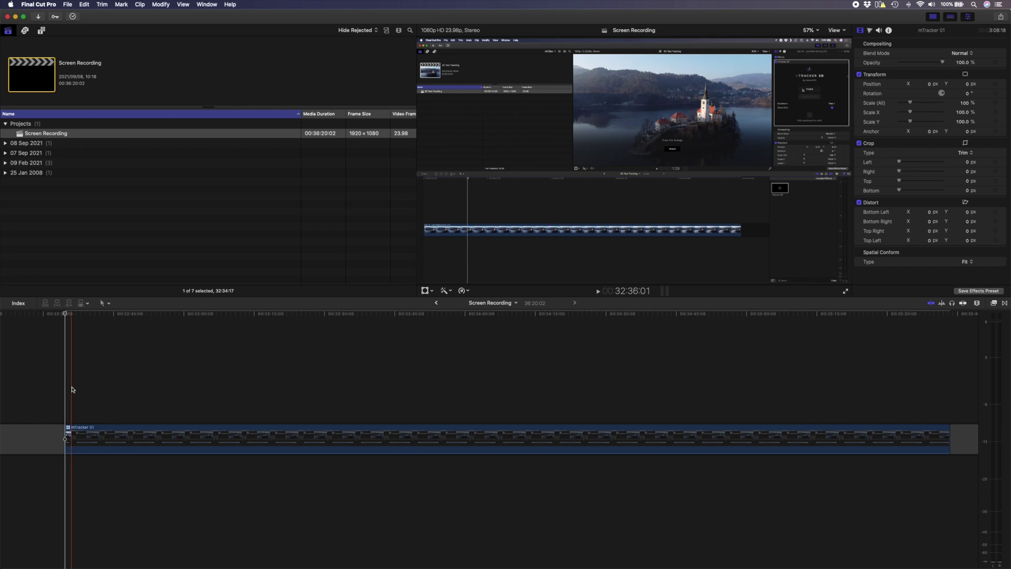
Step: Blade the mTracker 01 speed at the skimmer and speed the split-off section up to Fast (573%)
{"action": "key", "text": "ctrl+v"}
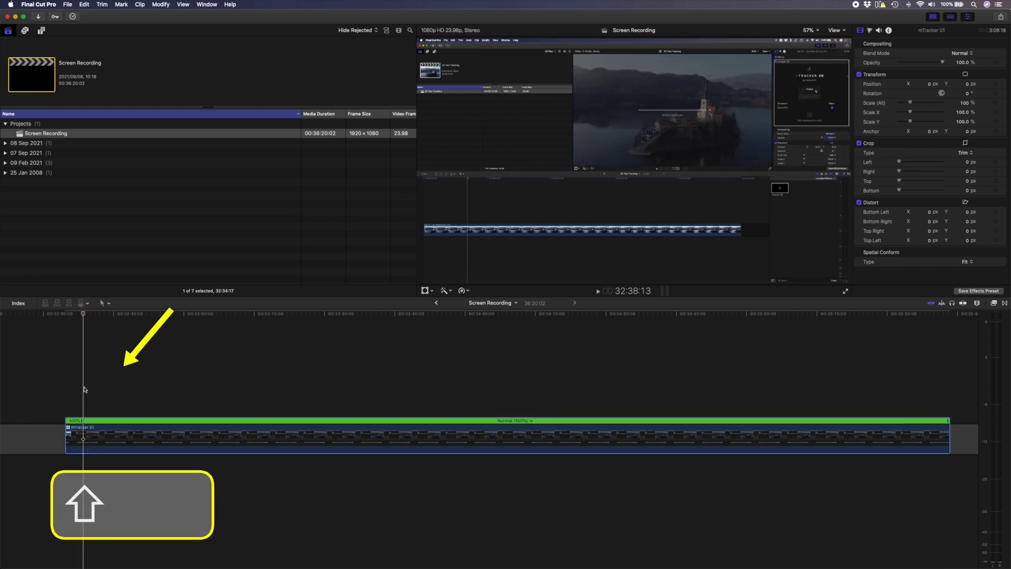
{"action": "key", "text": "shift+b"}
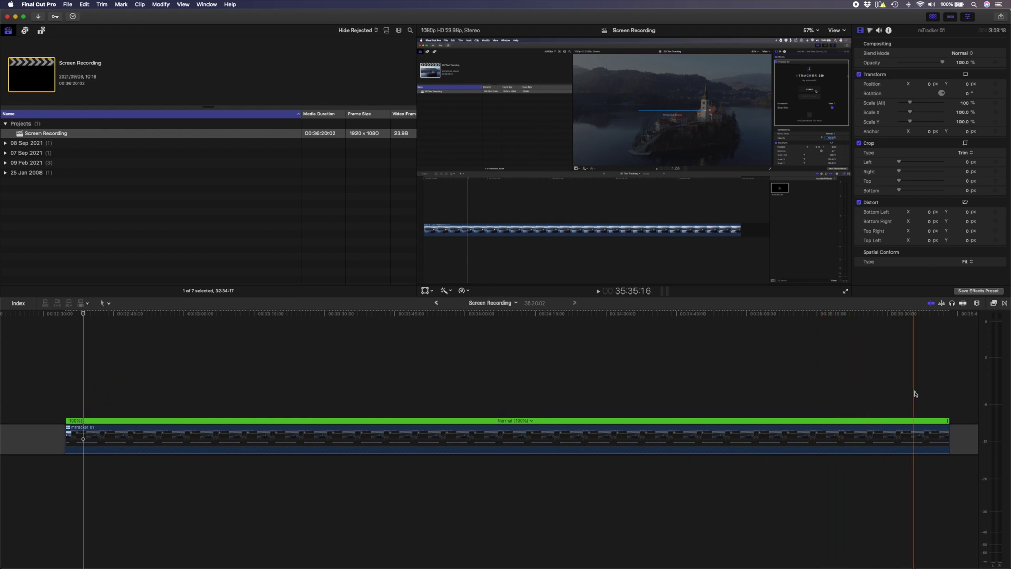
{"action": "left_click", "coordinate": [933, 393]}
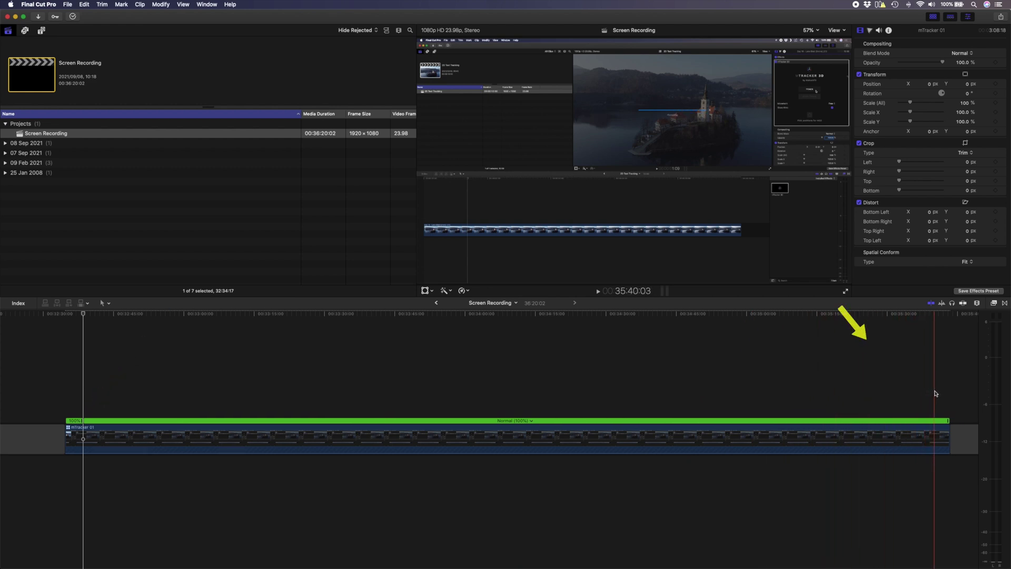
{"action": "left_click_drag", "start_coordinate": [930, 416], "coordinate": [199, 433]}
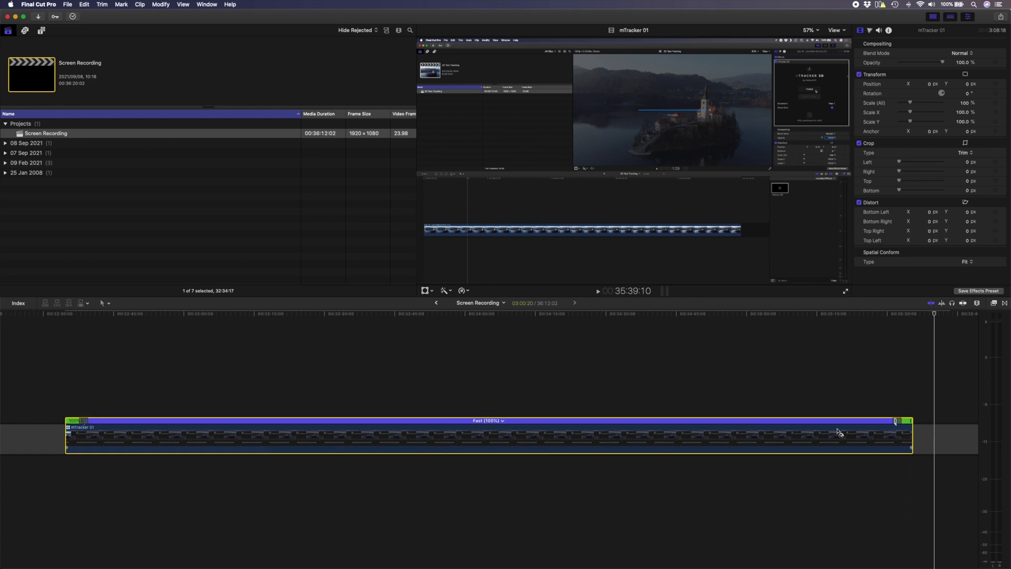
{"action": "left_click_drag", "start_coordinate": [247, 403], "coordinate": [100, 396]}
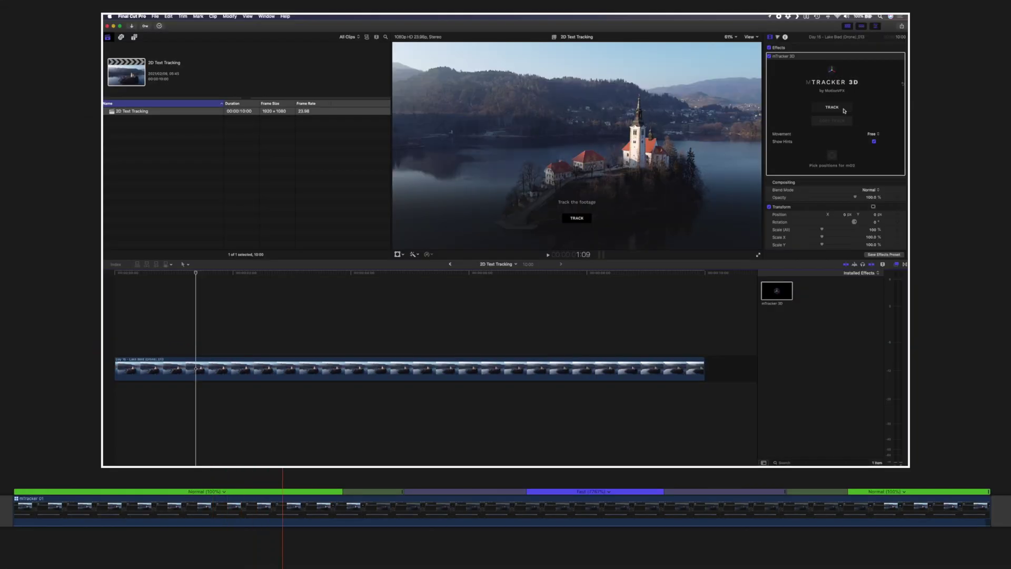
{"action": "left_click", "coordinate": [832, 107]}
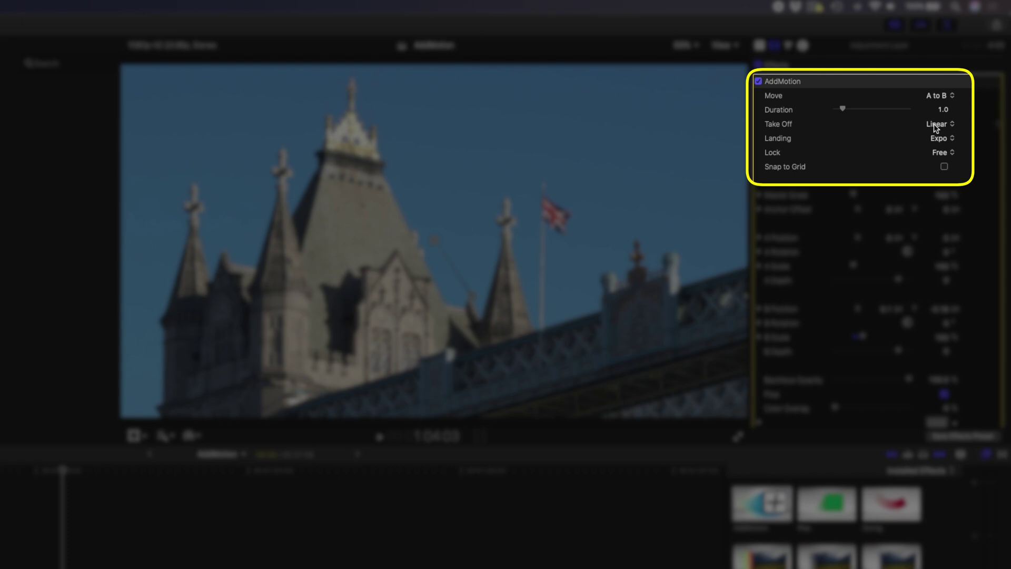
Step: Set both the AddMotion Take Off and Landing easing to Ease
{"action": "left_click", "coordinate": [935, 128]}
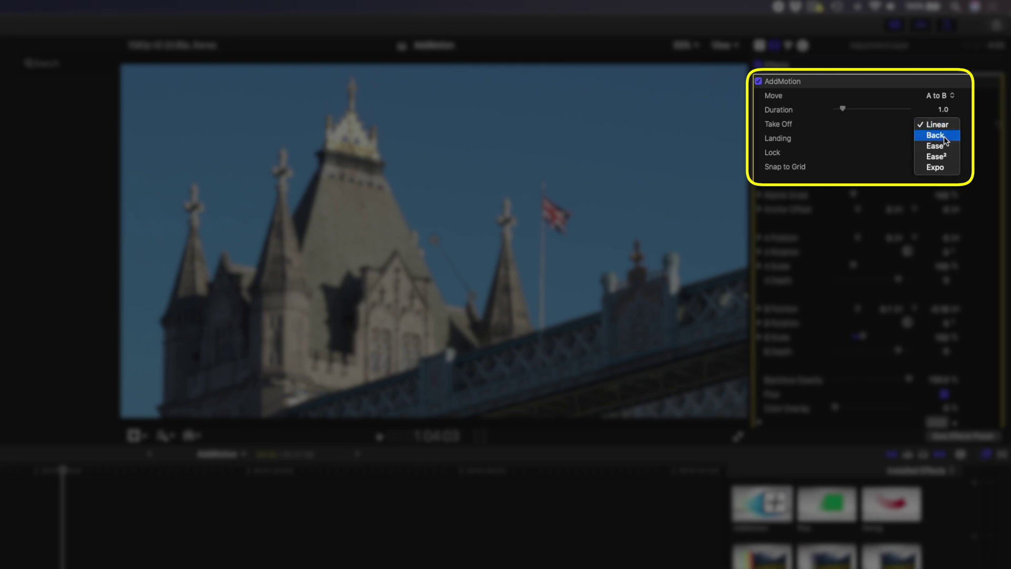
{"action": "left_click", "coordinate": [935, 144]}
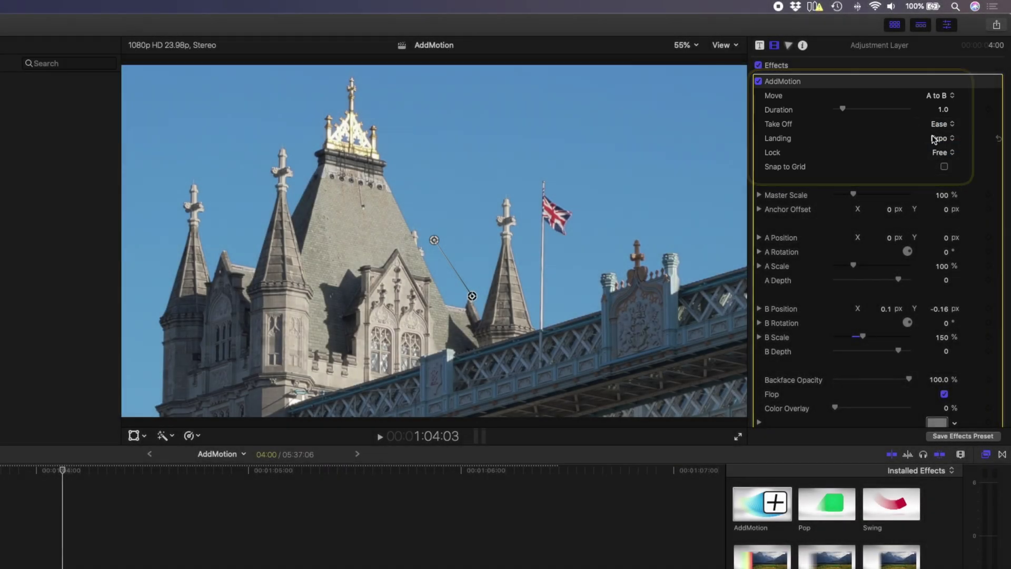
{"action": "left_click", "coordinate": [938, 138]}
{"action": "left_click", "coordinate": [962, 123]}
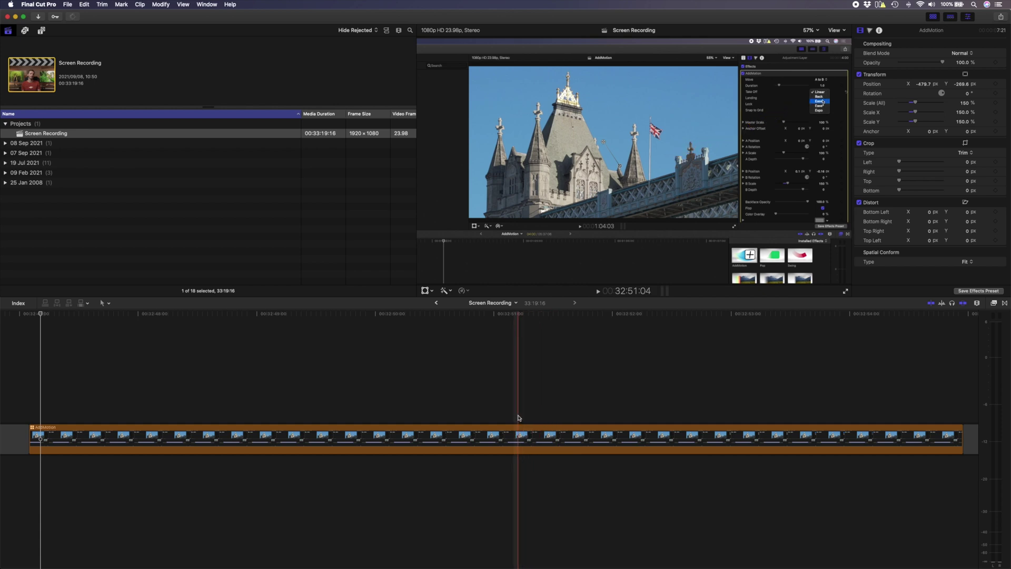
Step: Add a shortened Hold (0%) freeze frame to the clip and set AddMotion Take Off easing to Ease
{"action": "key", "text": "shift+h"}
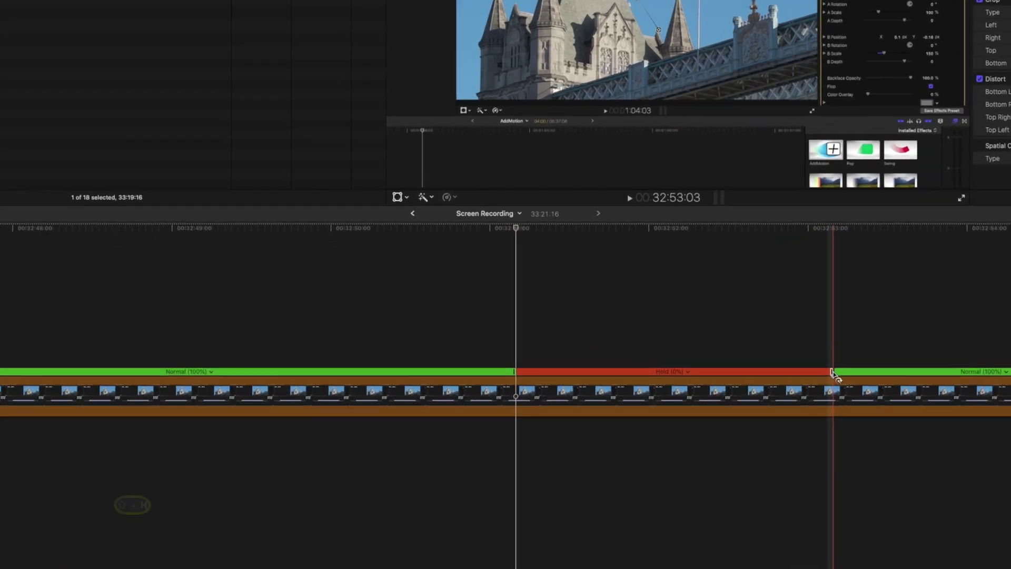
{"action": "left_click_drag", "start_coordinate": [749, 420], "coordinate": [618, 422]}
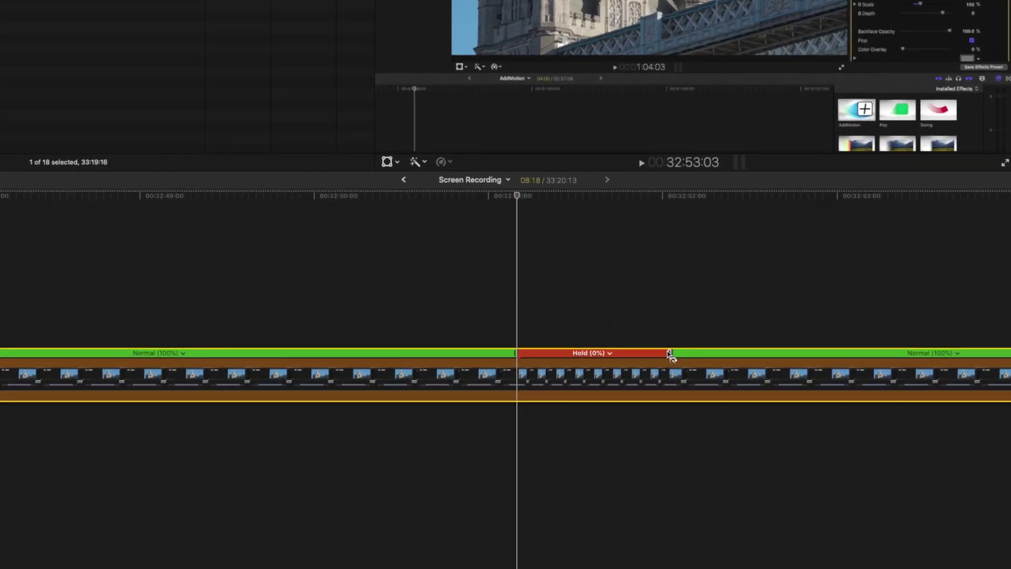
{"action": "left_click", "coordinate": [490, 321]}
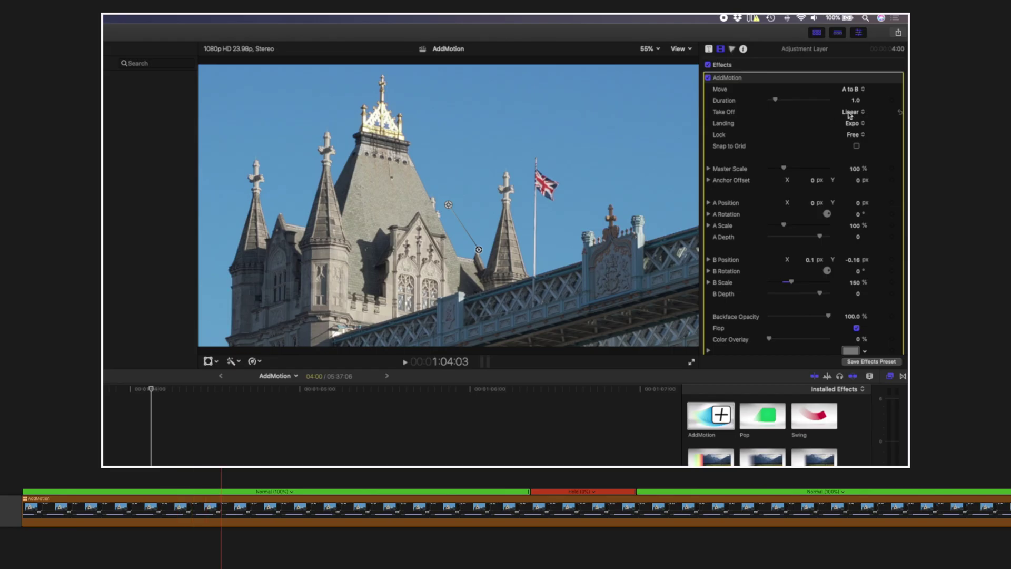
{"action": "left_click", "coordinate": [849, 114]}
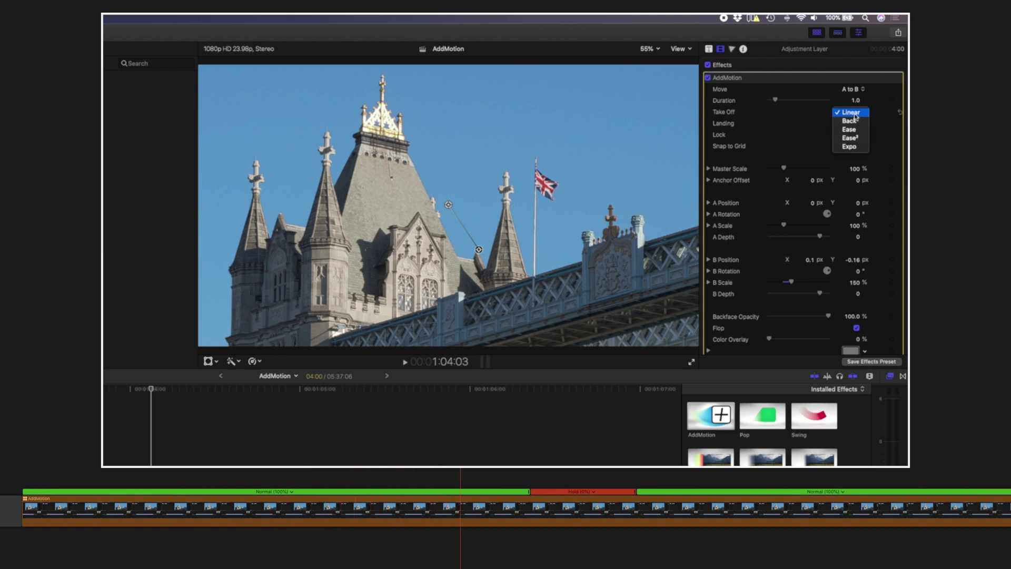
{"action": "left_click", "coordinate": [857, 130]}
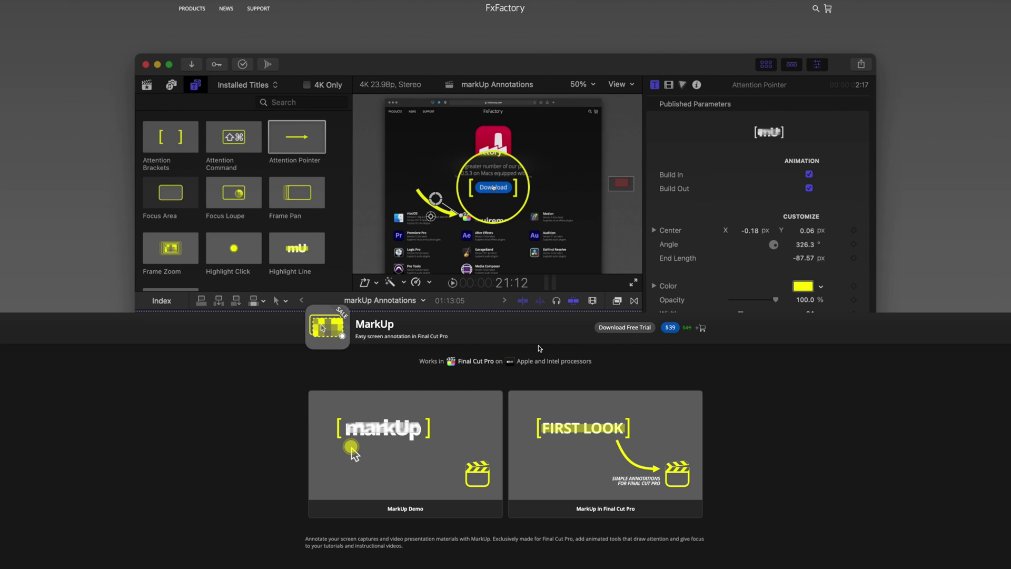
{"action": "mouse_move", "coordinate": [407, 434]}
{"action": "mouse_move", "coordinate": [634, 451]}
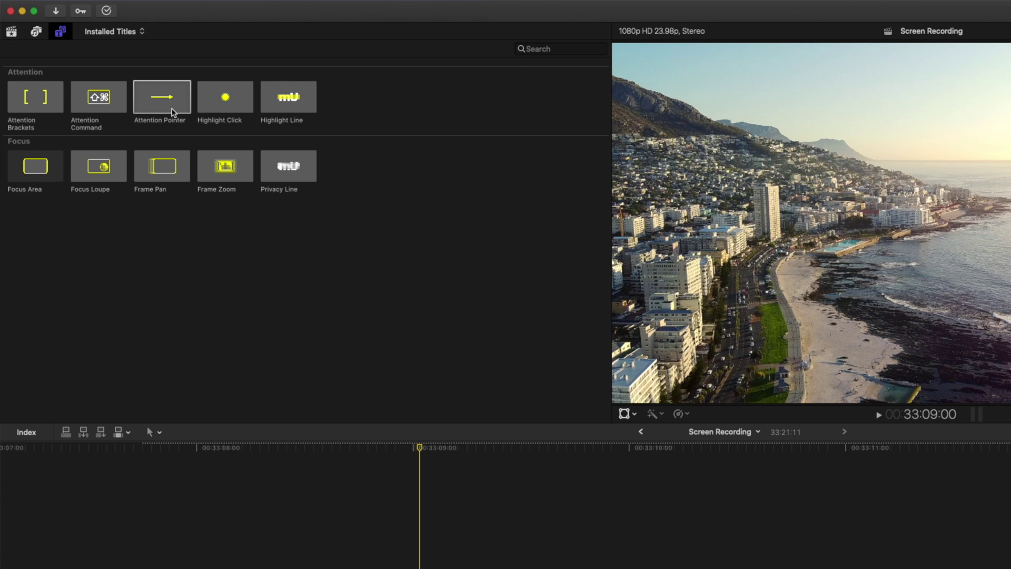
Step: Add the Attention Pointer title above the Cape Town drone clip and rotate its arrow down-left
{"action": "left_click_drag", "start_coordinate": [173, 113], "coordinate": [268, 466]}
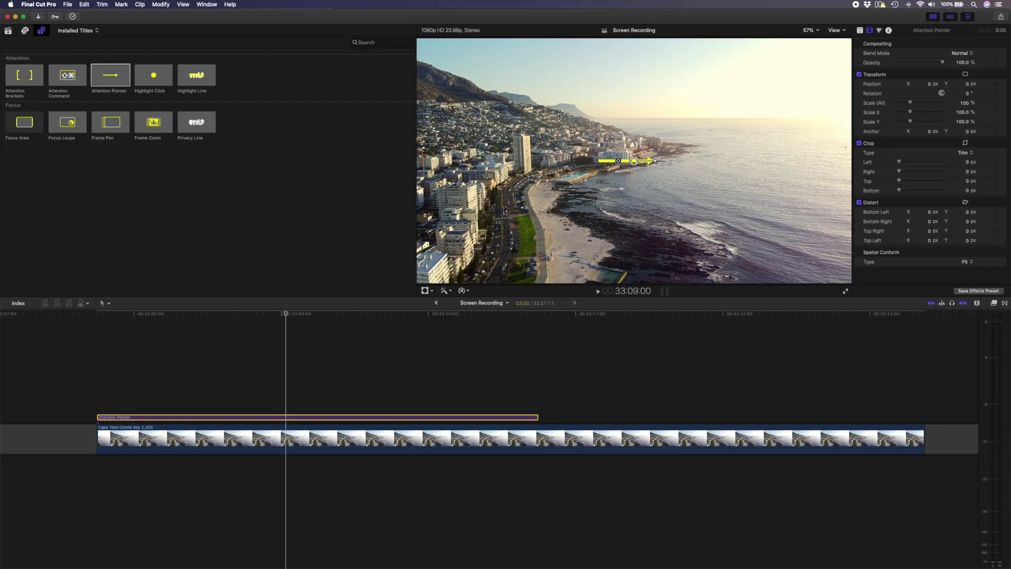
{"action": "left_click_drag", "start_coordinate": [657, 161], "coordinate": [619, 158]}
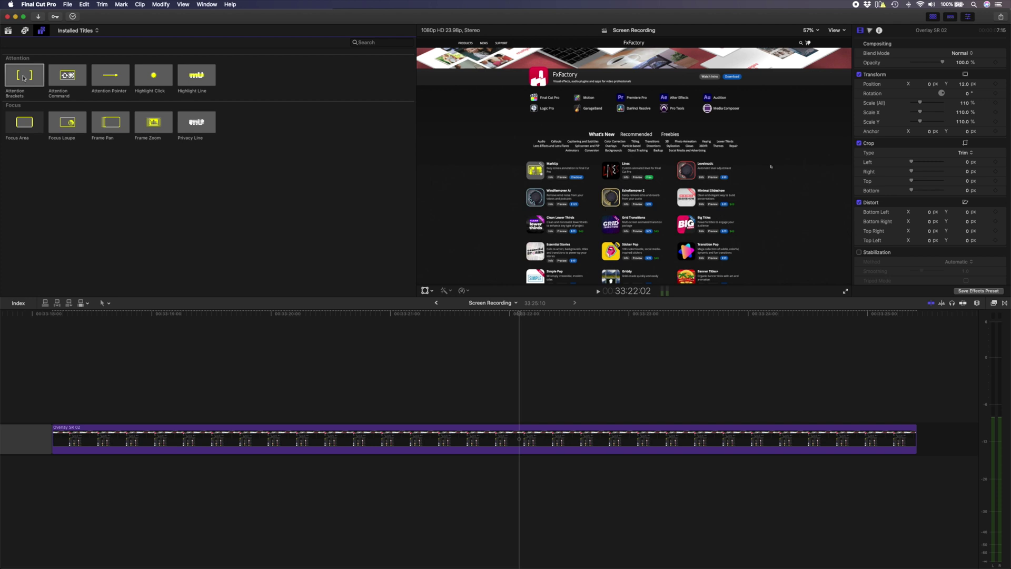
Step: Place Attention Brackets on the MarkUp entry with wider spacing, Thick thickness and green colour
{"action": "key", "text": "q"}
{"action": "left_click_drag", "start_coordinate": [617, 169], "coordinate": [535, 178]}
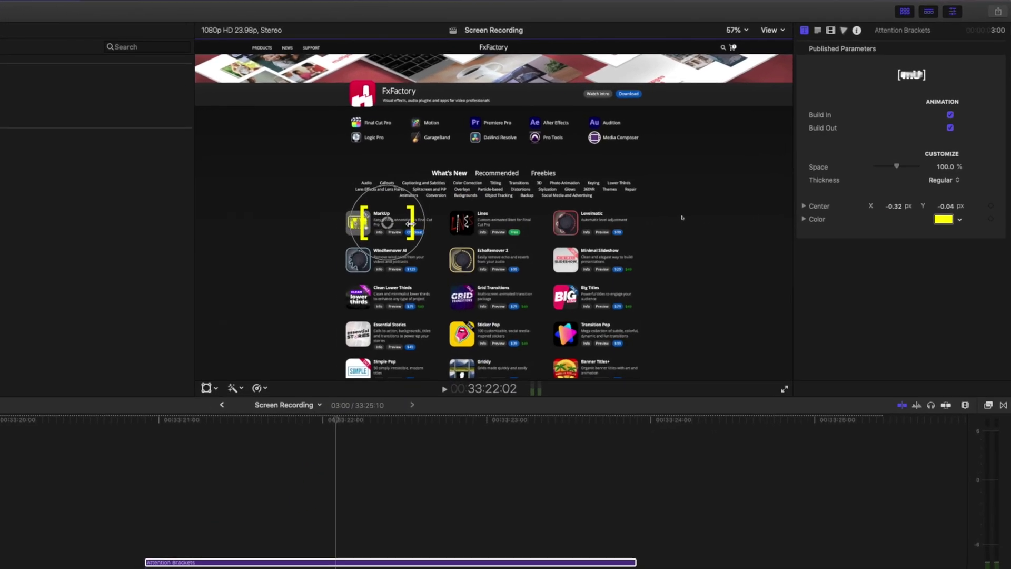
{"action": "left_click_drag", "start_coordinate": [889, 176], "coordinate": [910, 175]}
{"action": "left_click", "coordinate": [938, 191]}
{"action": "left_click", "coordinate": [933, 201]}
{"action": "left_click", "coordinate": [939, 232]}
{"action": "left_click", "coordinate": [838, 490]}
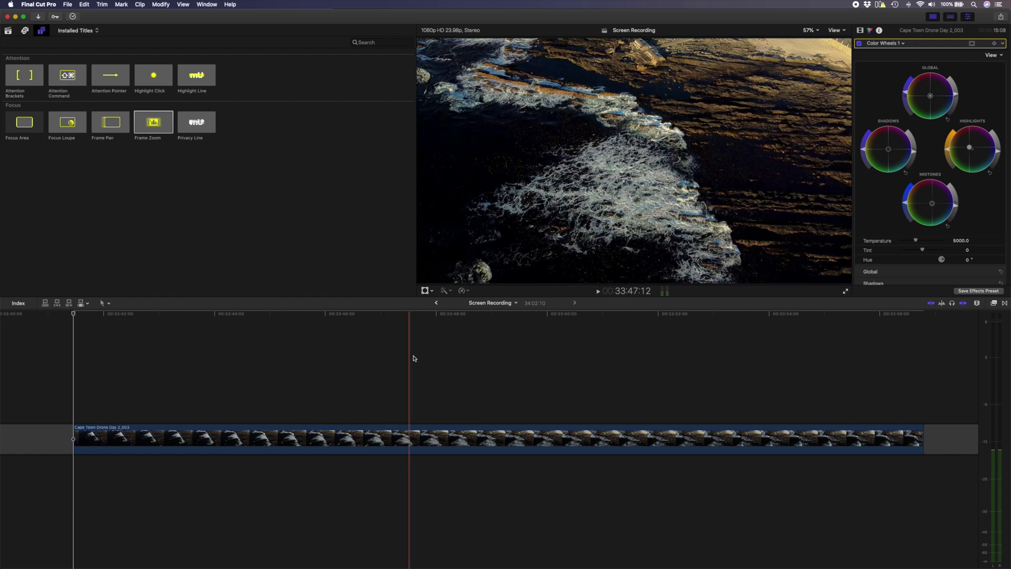
Step: Move the playhead later in the project to reach the Cape Town drone clip
{"action": "left_click", "coordinate": [501, 361]}
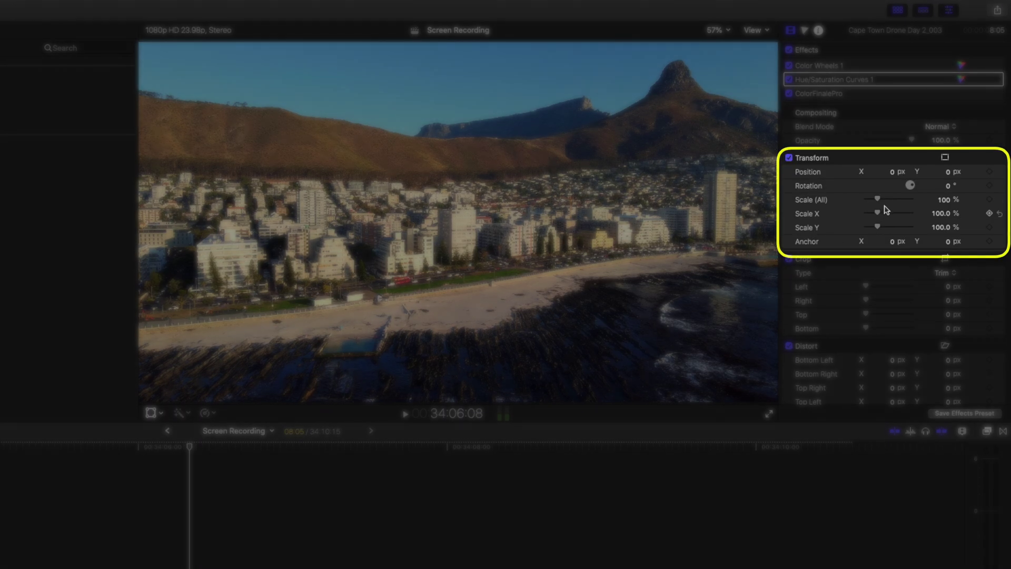
Step: Scale the drone clip to 108% with a keyframe; set Focus Area blur 64 and orange 24-wide stroke
{"action": "left_click_drag", "start_coordinate": [878, 202], "coordinate": [879, 202]}
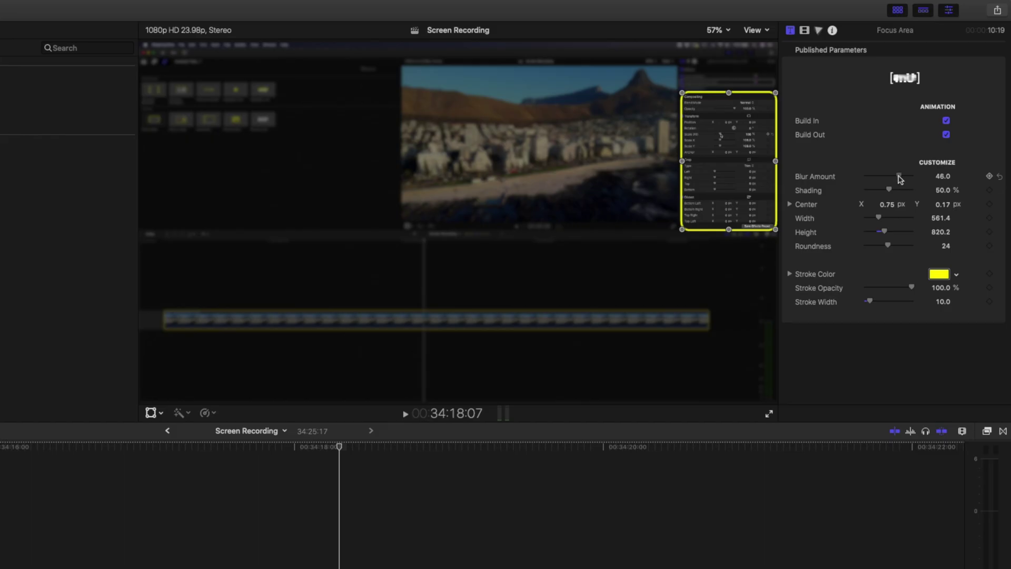
{"action": "mouse_move", "coordinate": [898, 176]}
{"action": "left_mouse_down"}
{"action": "mouse_move", "coordinate": [866, 179]}
{"action": "mouse_move", "coordinate": [923, 181]}
{"action": "mouse_move", "coordinate": [877, 193]}
{"action": "mouse_move", "coordinate": [897, 193]}
{"action": "left_mouse_up"}
{"action": "left_click_drag", "start_coordinate": [880, 299], "coordinate": [880, 300]}
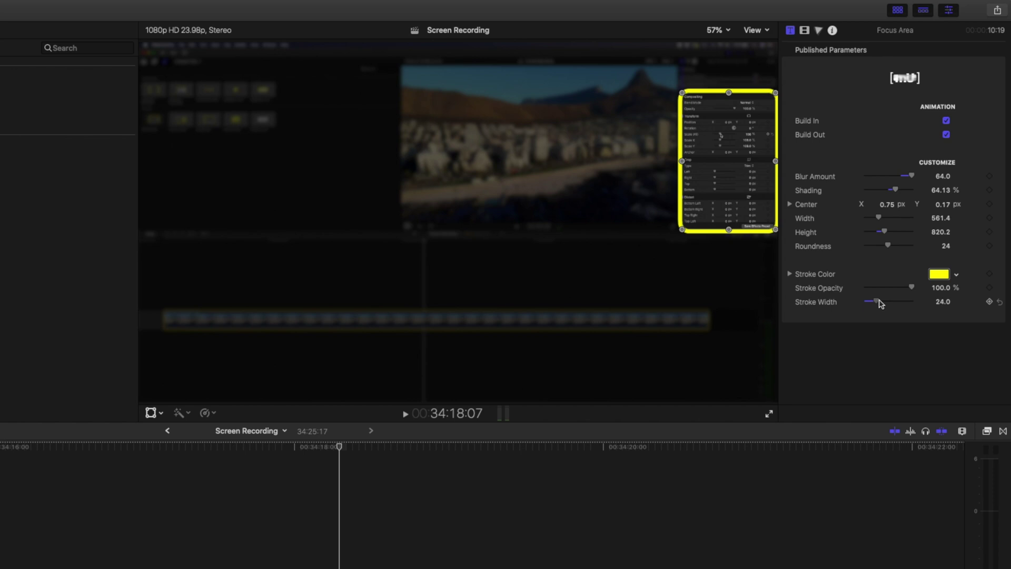
{"action": "left_click", "coordinate": [940, 275]}
{"action": "left_click", "coordinate": [922, 510]}
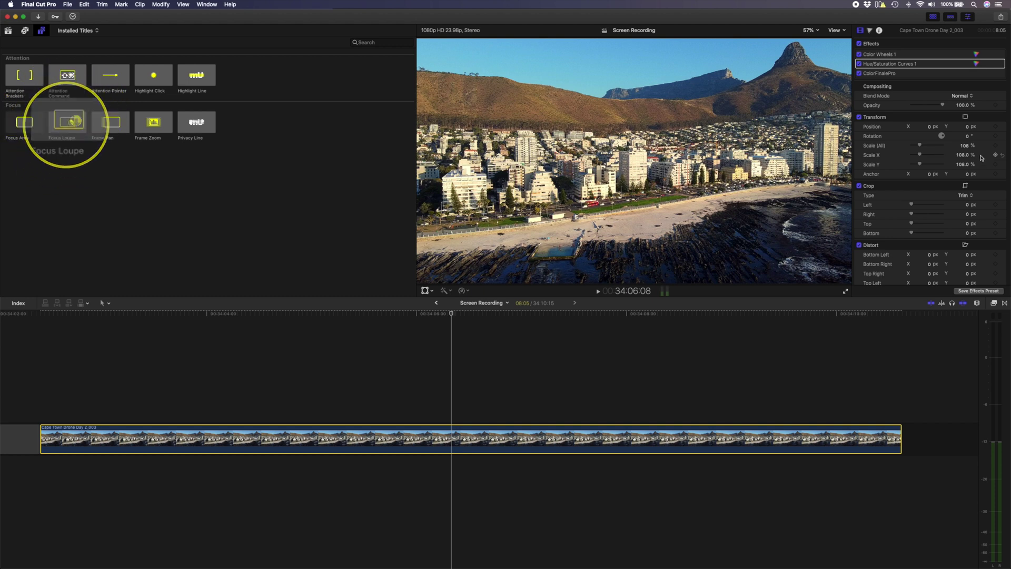
{"action": "left_click", "coordinate": [996, 146]}
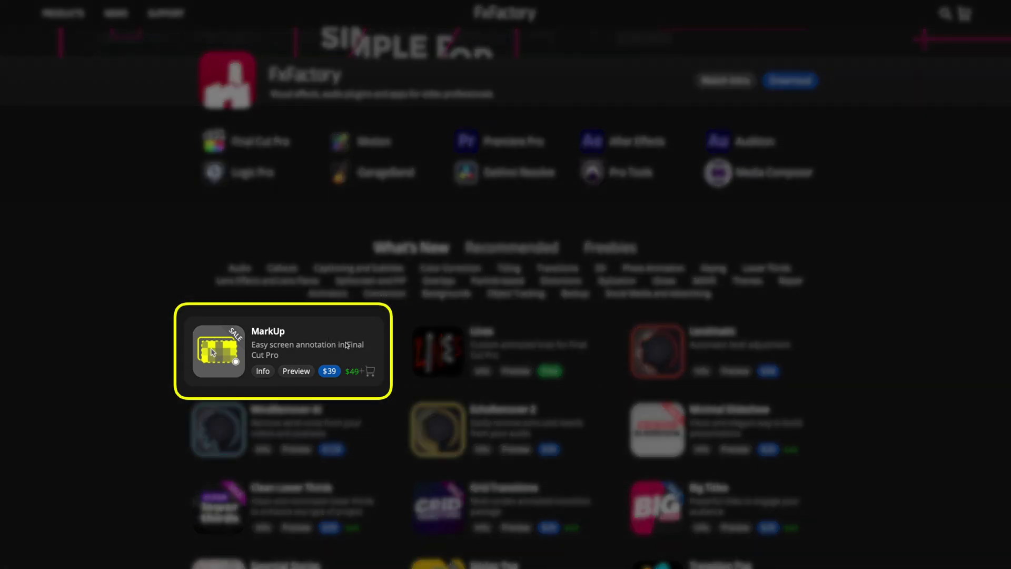
Step: Add MarkUp to the cart at $39 and browse the Final Cut Pro plug-in catalogue
{"action": "left_click", "coordinate": [329, 372]}
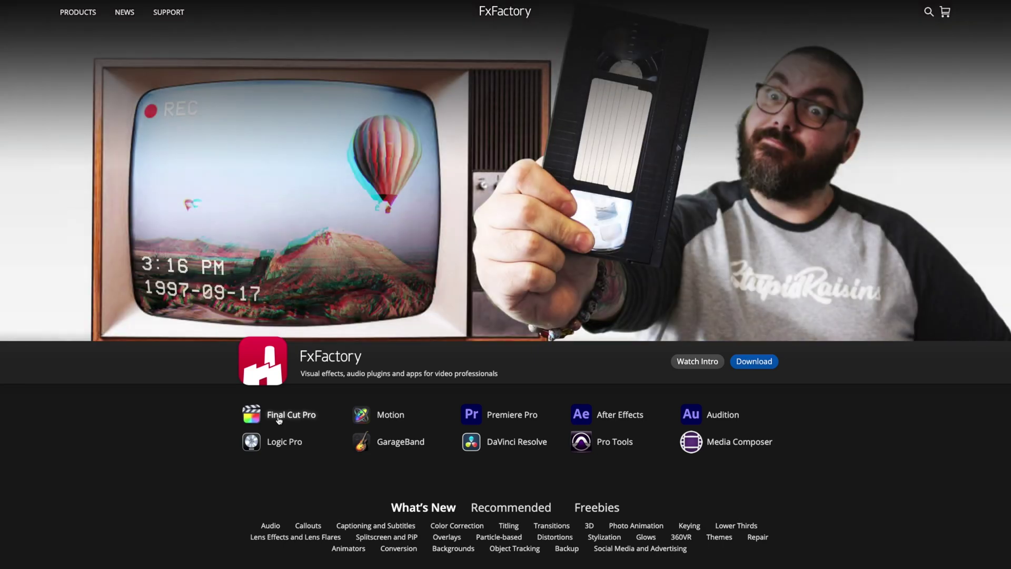
{"action": "left_click", "coordinate": [291, 415]}
{"action": "scroll", "coordinate": [279, 420], "scroll_direction": "down", "scroll_amount": 7}
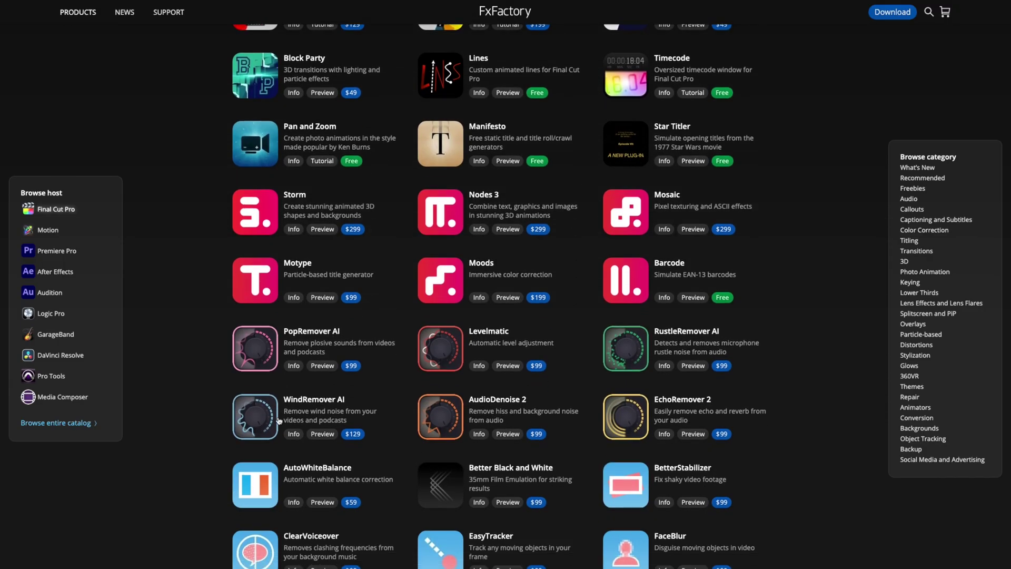
{"action": "scroll", "coordinate": [279, 420], "scroll_direction": "down", "scroll_amount": 6}
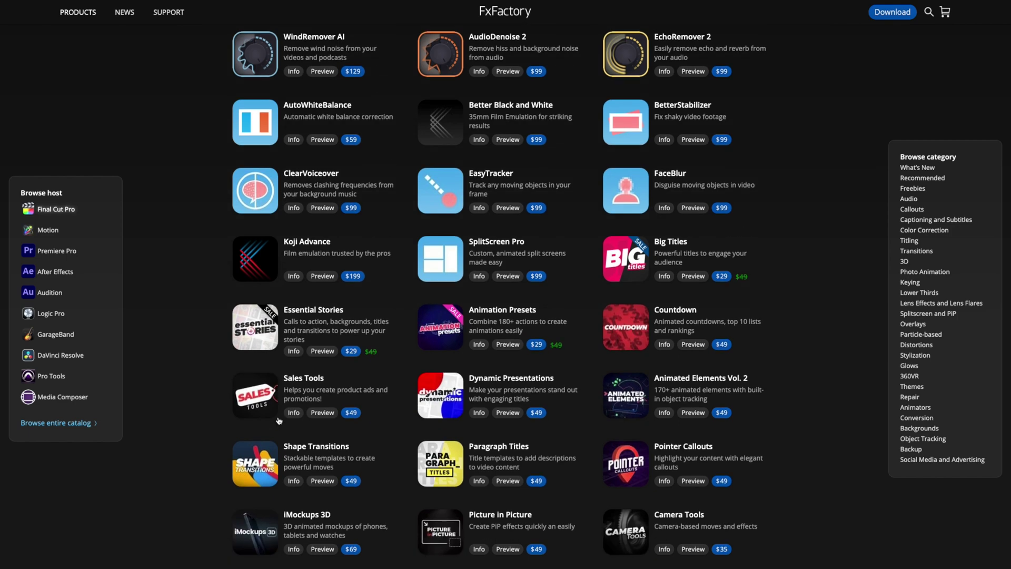